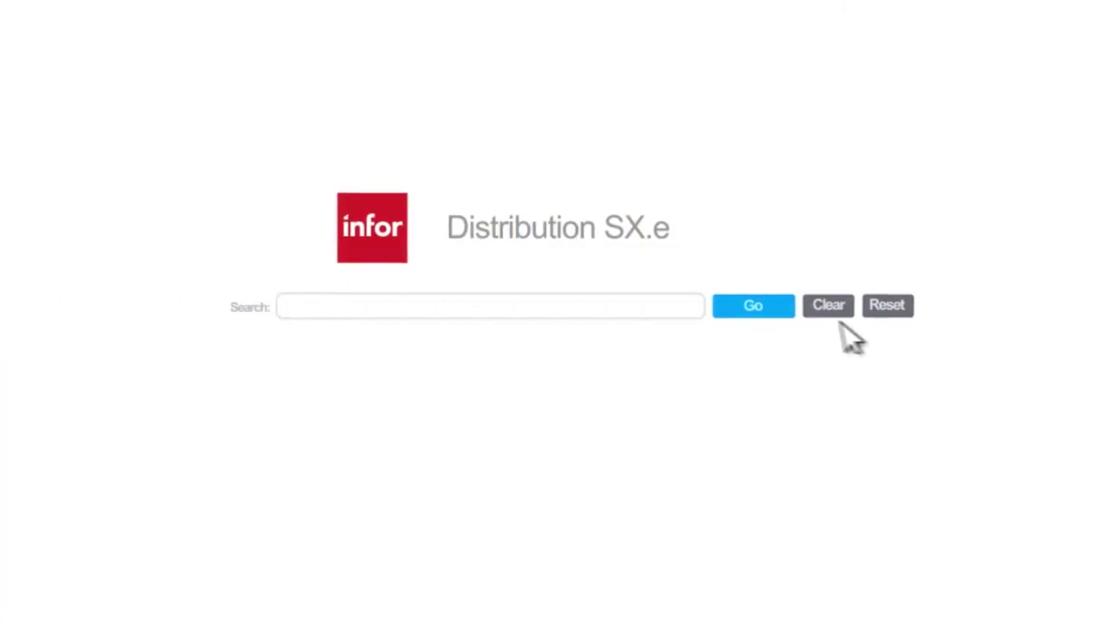
# Search everything for 'industrial' and filter the matching customers to the city DALLAS.
pyautogui.write('industrial')
pyautogui.click(784, 308)
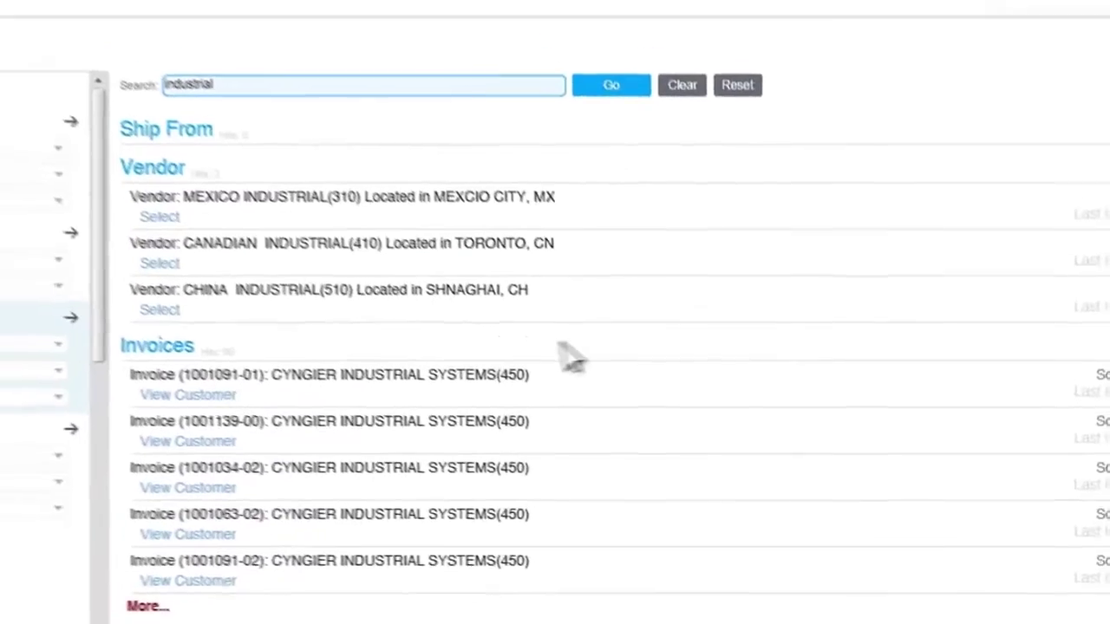
pyautogui.click(195, 400)
pyautogui.click(165, 418)
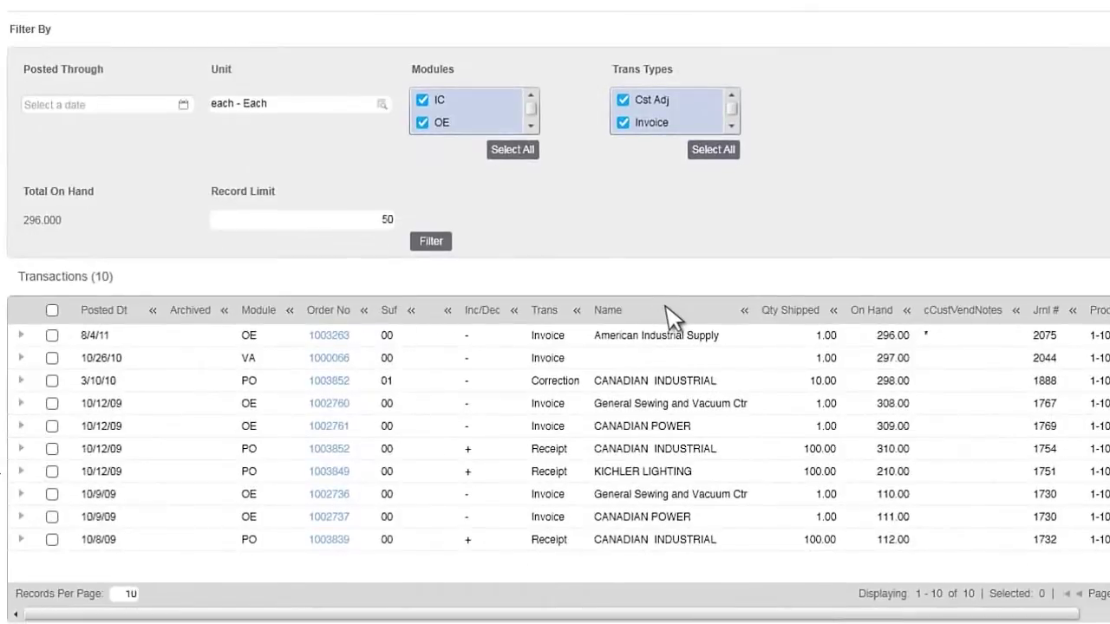
# Move the Name column after Archived, sort by Name descending, and open the Qty Shipped filter operators.
pyautogui.moveTo(672, 319); pyautogui.dragTo(317, 317)
pyautogui.click(319, 319)
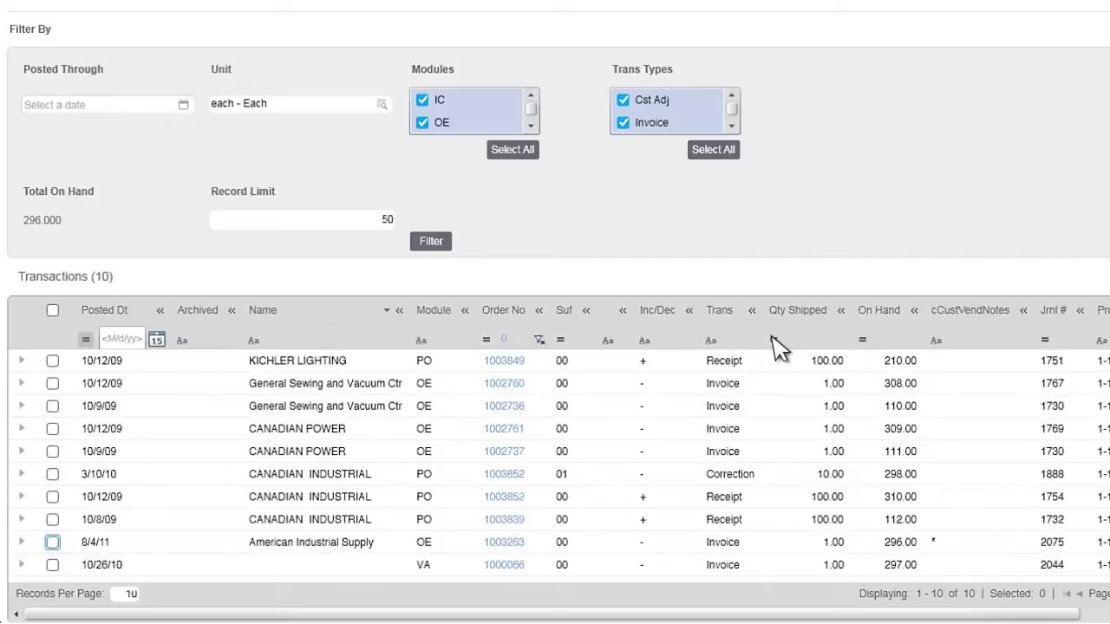
pyautogui.click(772, 339)
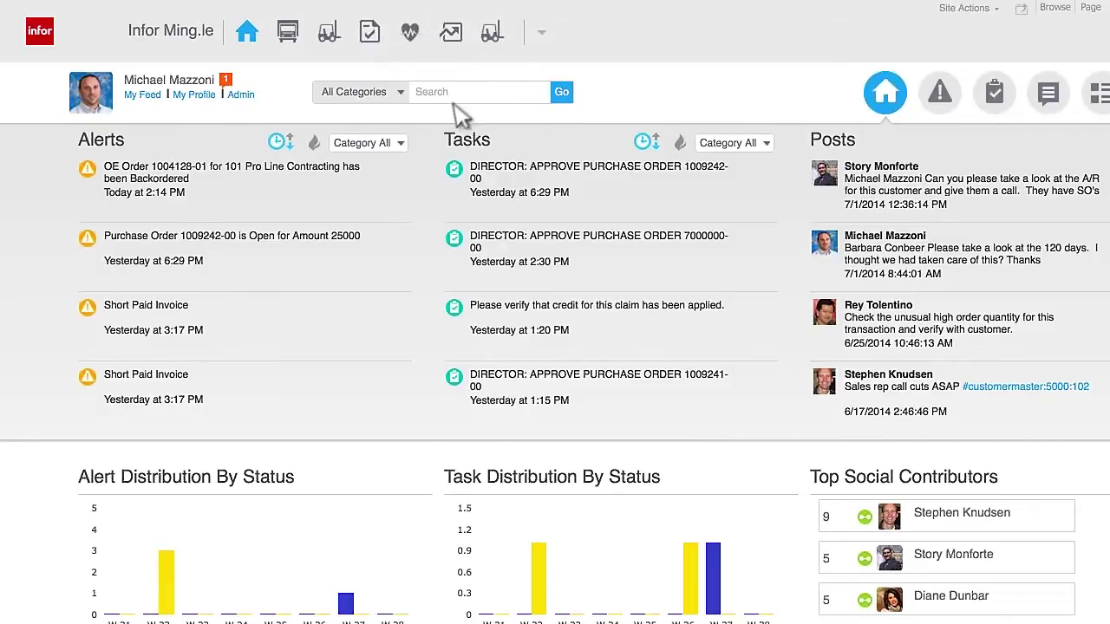
# Open the details of the backorder alert for OE Order 1004128-01.
pyautogui.click(399, 174)
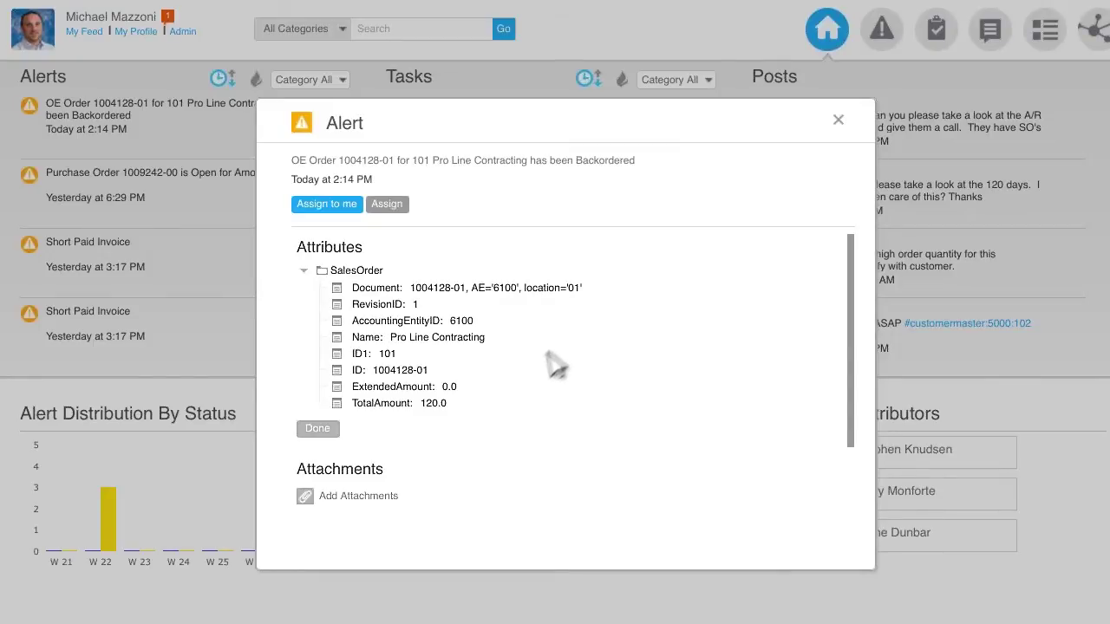
# Close the alert details and share the backorder alert as a post tagging a colleague.
pyautogui.click(838, 121)
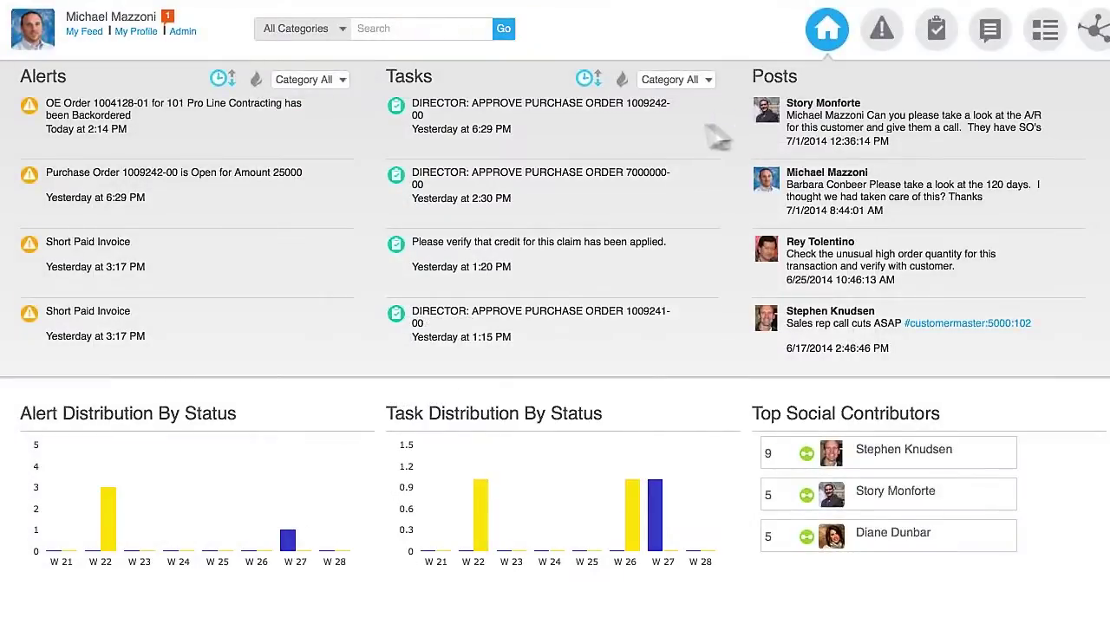
pyautogui.click(339, 147)
pyautogui.write('@jim')
pyautogui.click(398, 360)
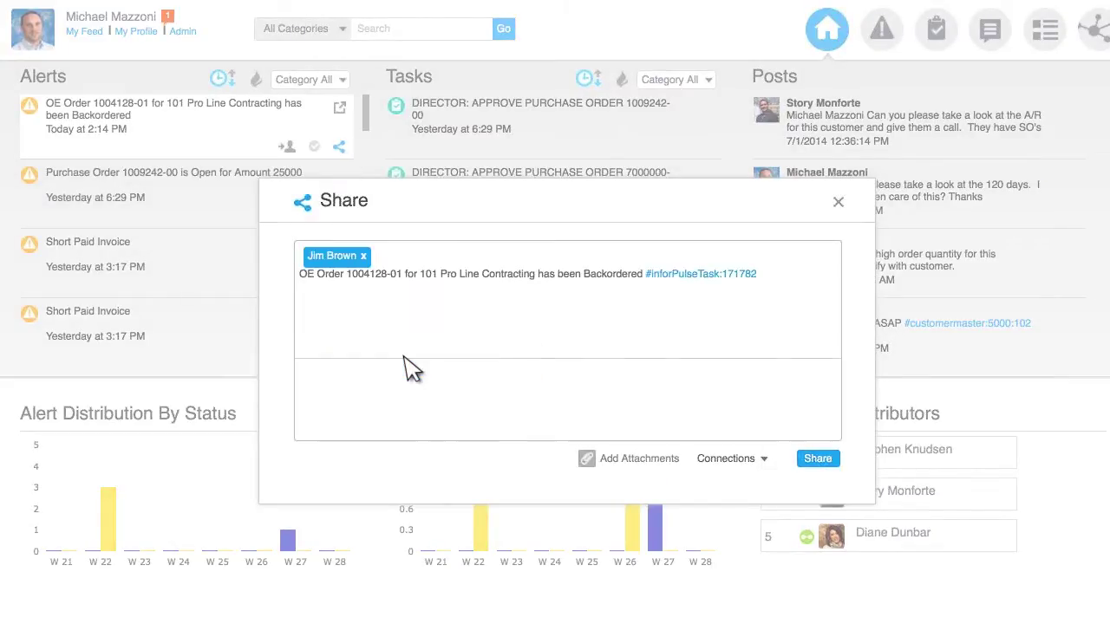
pyautogui.click(817, 459)
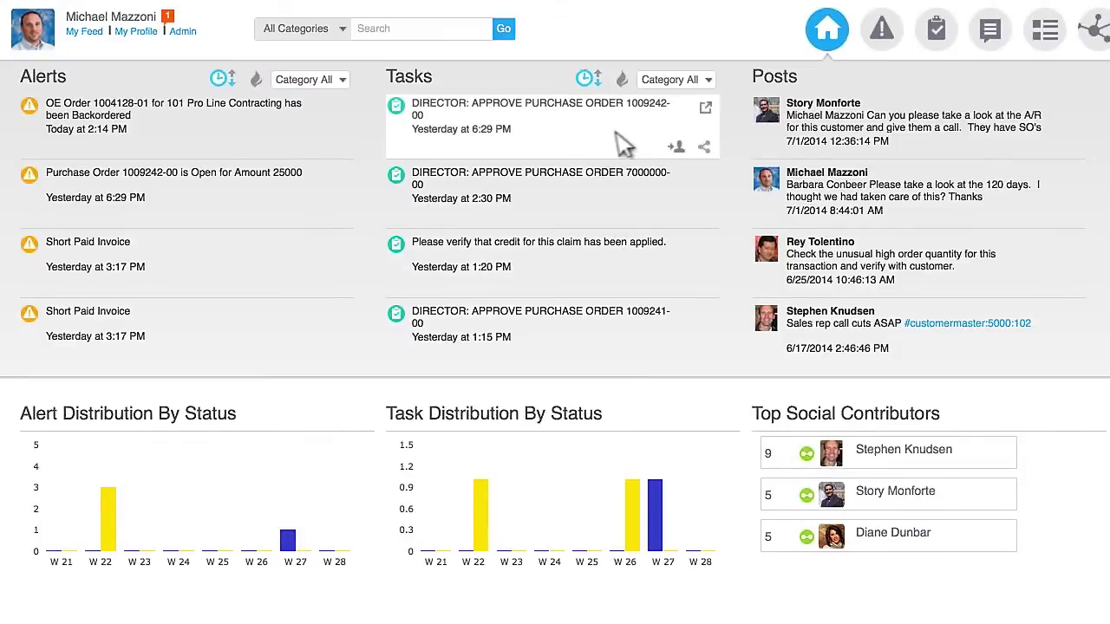
# Complete the director approval of purchase order 1009242-00, sending it to Vice President approval.
pyautogui.click(706, 110)
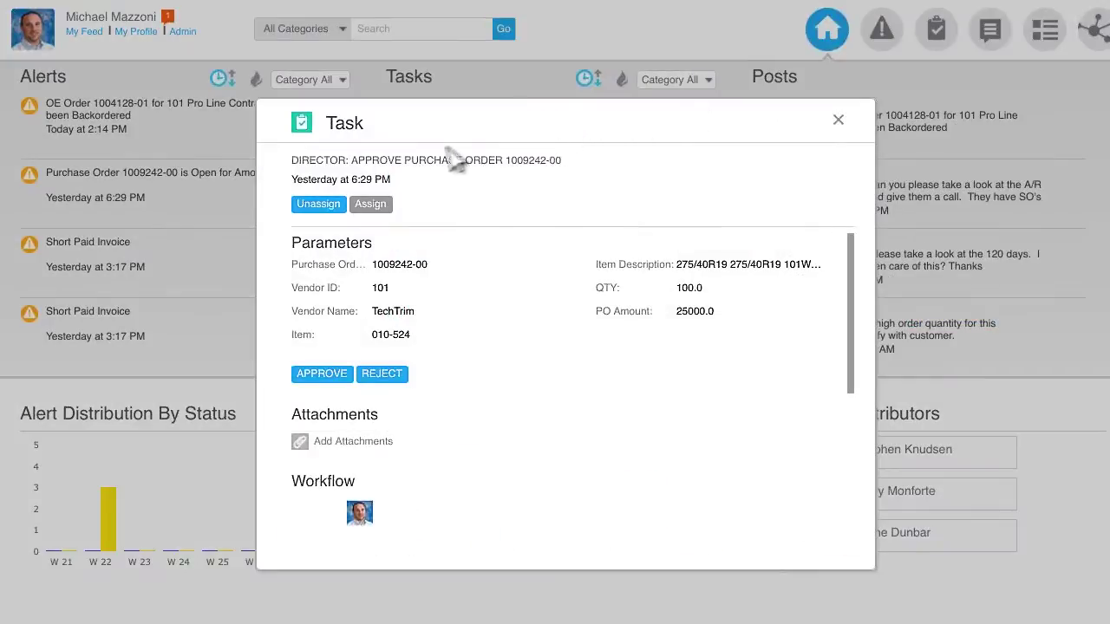
pyautogui.scroll(-3, 494, 354)
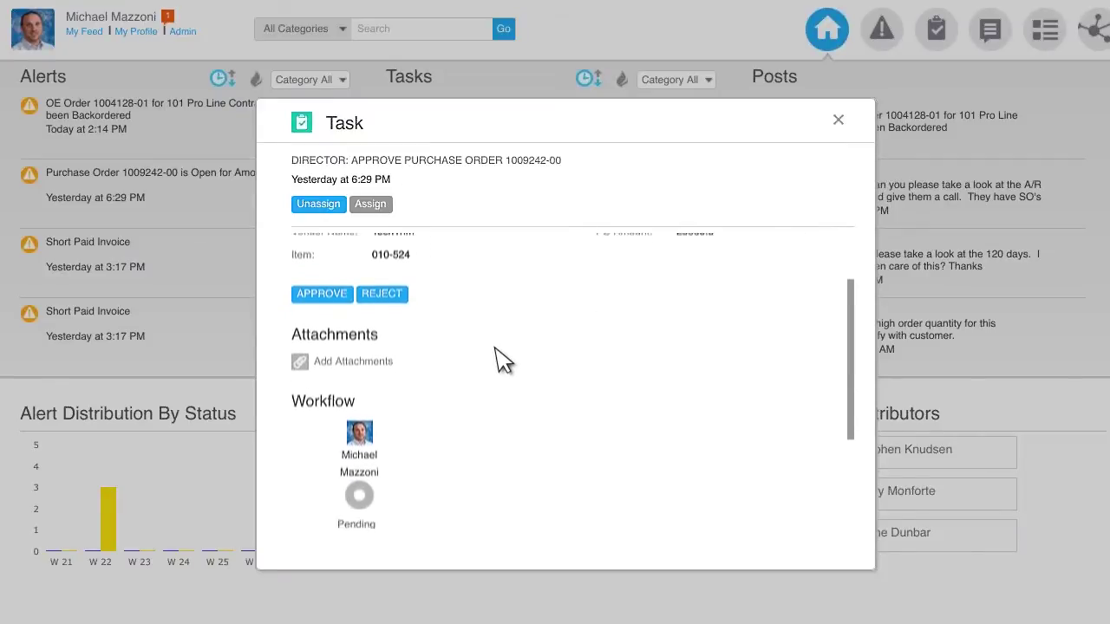
pyautogui.click(337, 265)
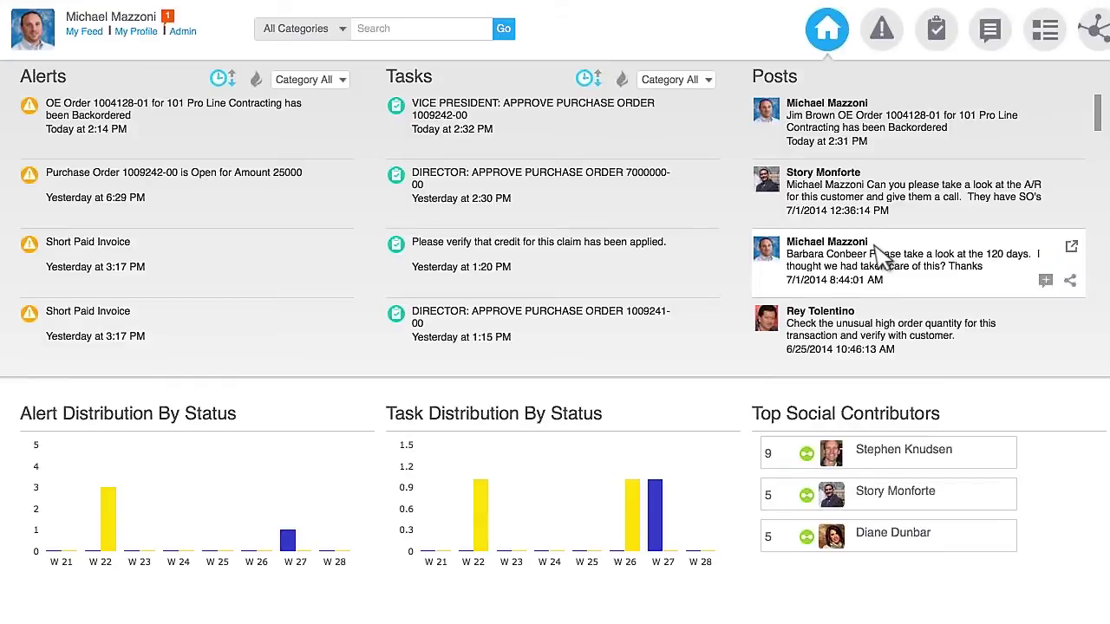
# Open the 120-days post and follow its customermaster:6100:1 attachment into SX.e Order Entry.
pyautogui.click(1072, 249)
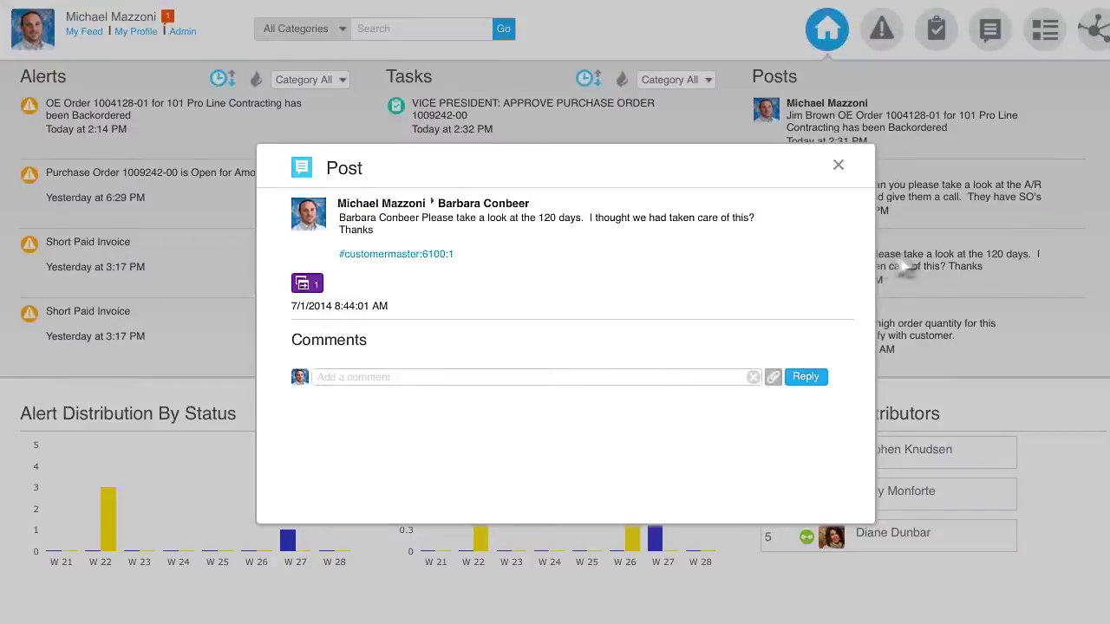
pyautogui.click(307, 284)
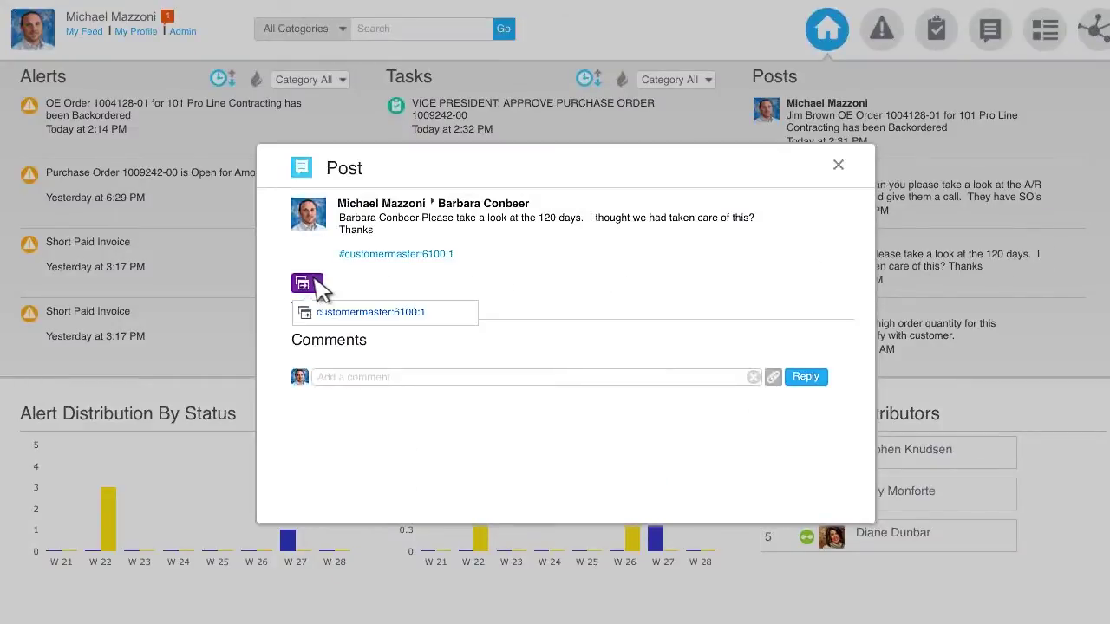
pyautogui.click(425, 317)
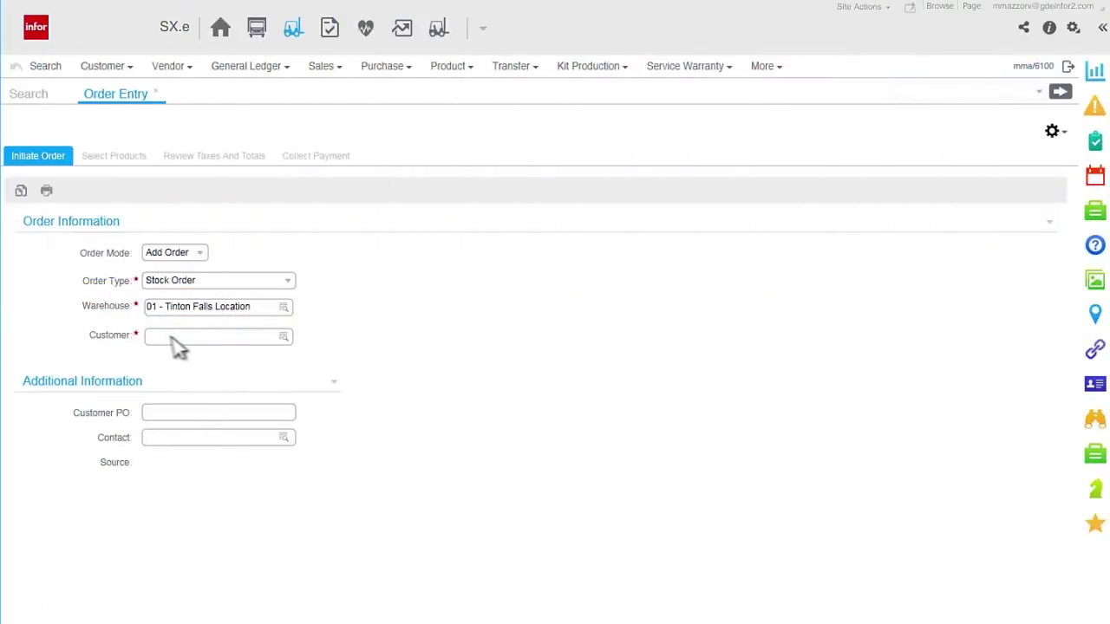
# Start the stock order for Pro Line Contracting, collapse the header, and map the customer's location.
pyautogui.click(265, 338)
pyautogui.click(268, 371)
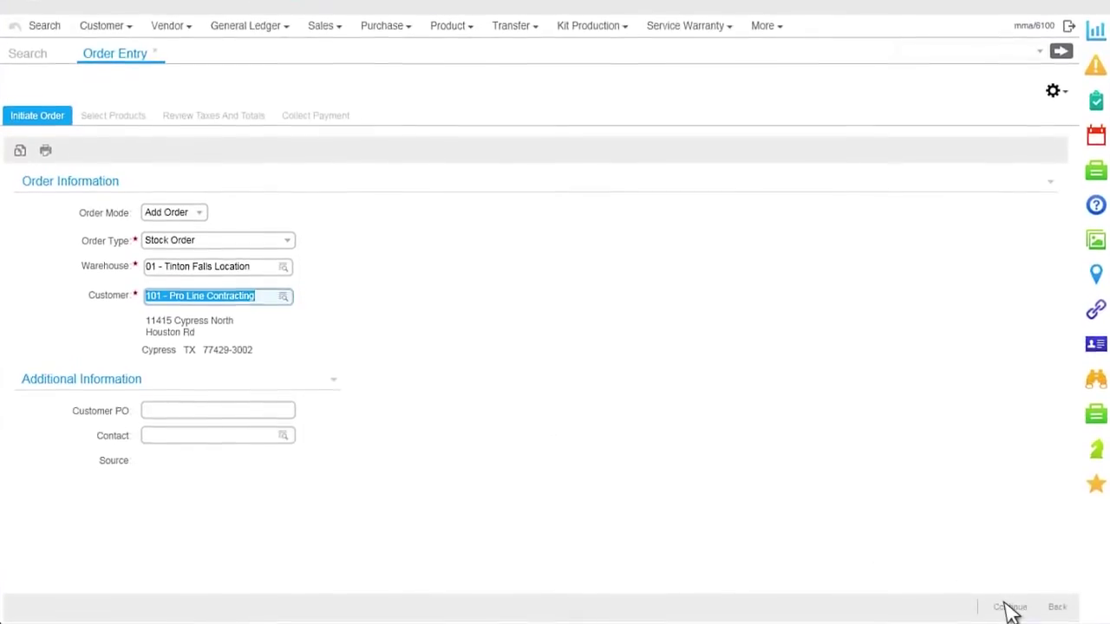
pyautogui.click(1004, 607)
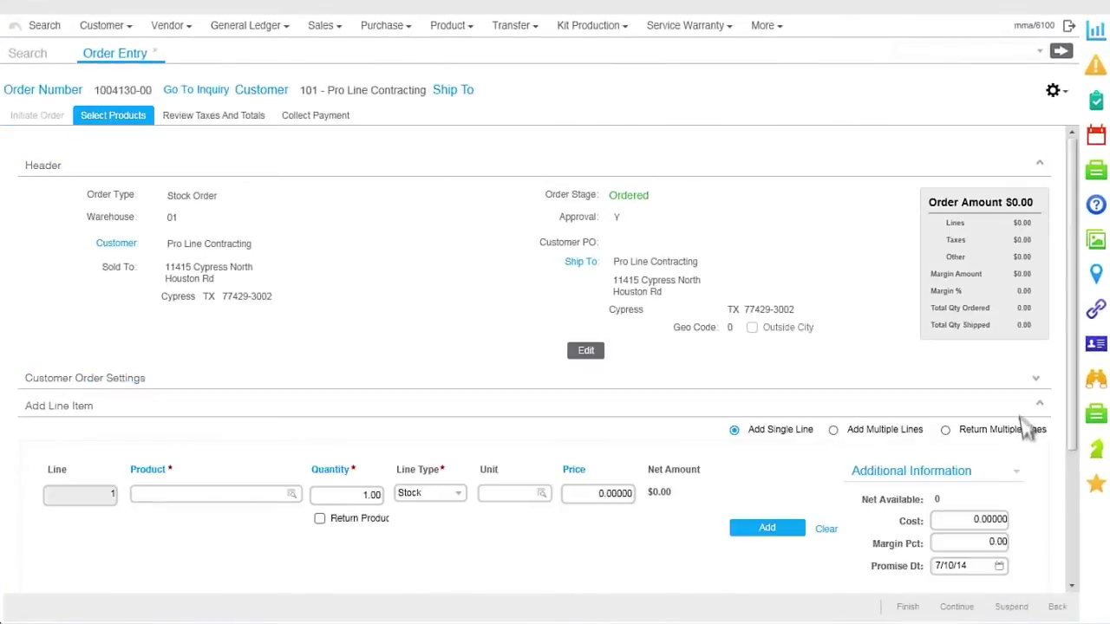
pyautogui.click(1039, 165)
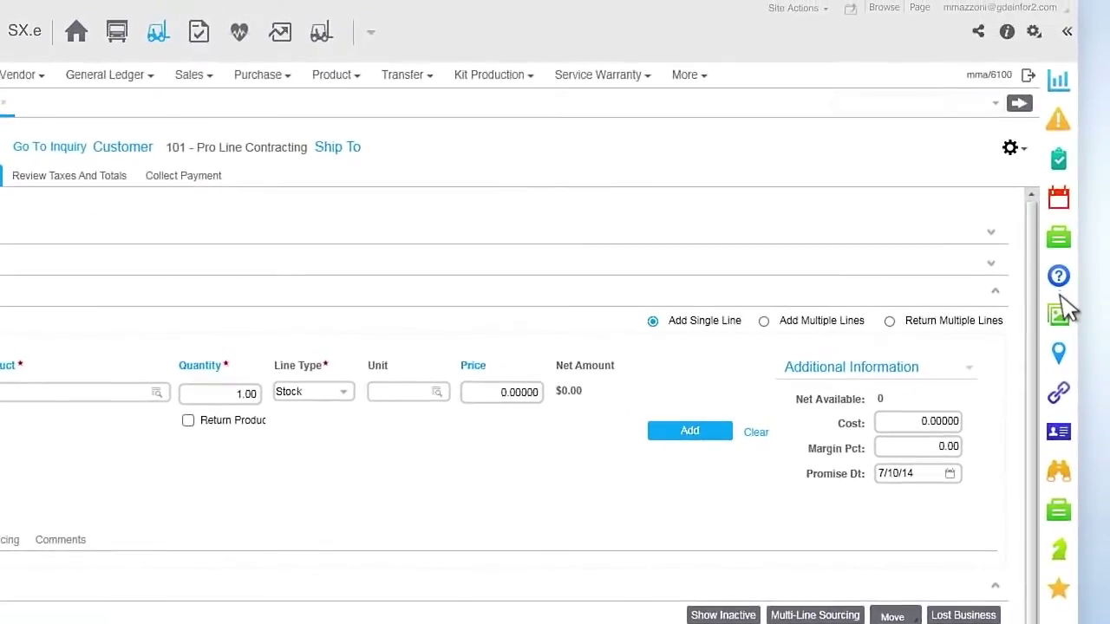
pyautogui.click(1065, 363)
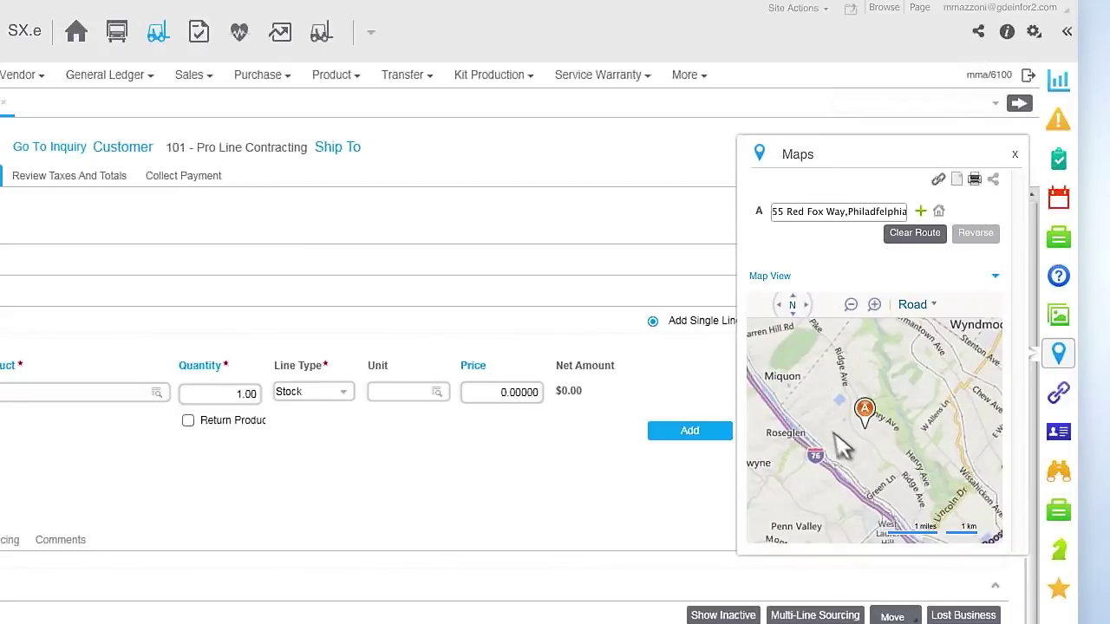
pyautogui.click(1060, 82)
pyautogui.click(919, 109)
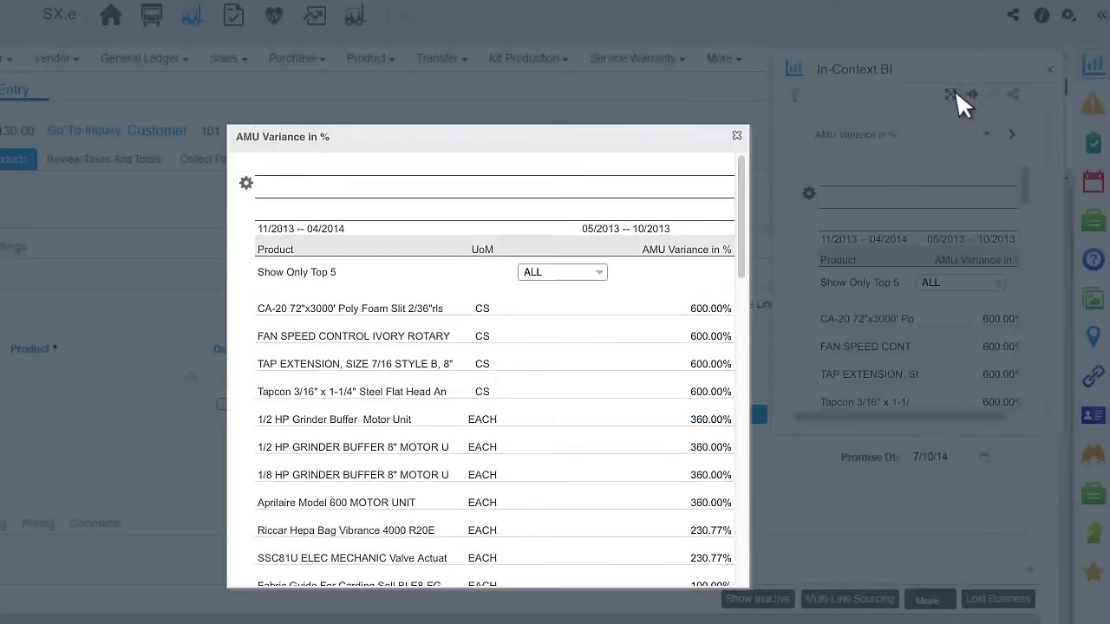
pyautogui.click(408, 339)
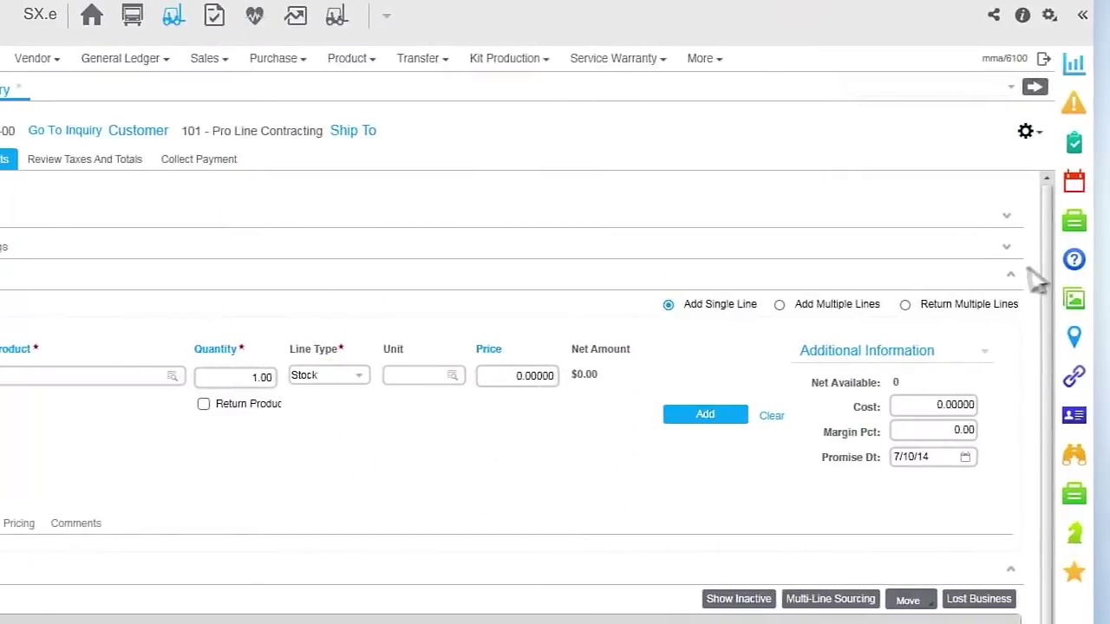
# Review Interaction Advisor recommendations, then add the 2-005 brass flare fitting line at $45.00.
pyautogui.click(1075, 265)
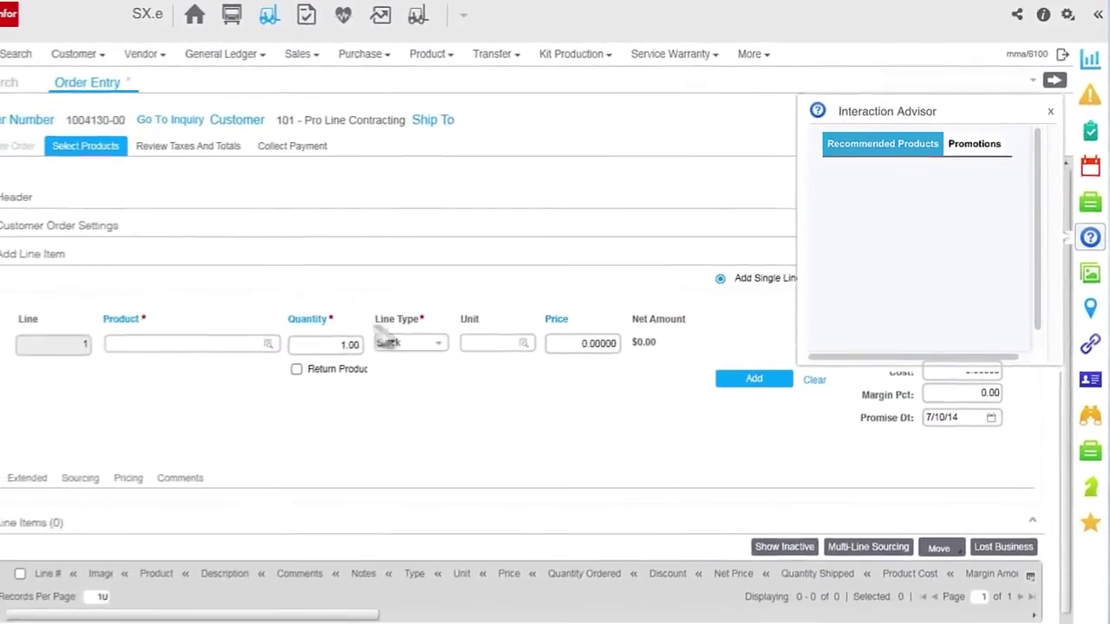
pyautogui.click(254, 346)
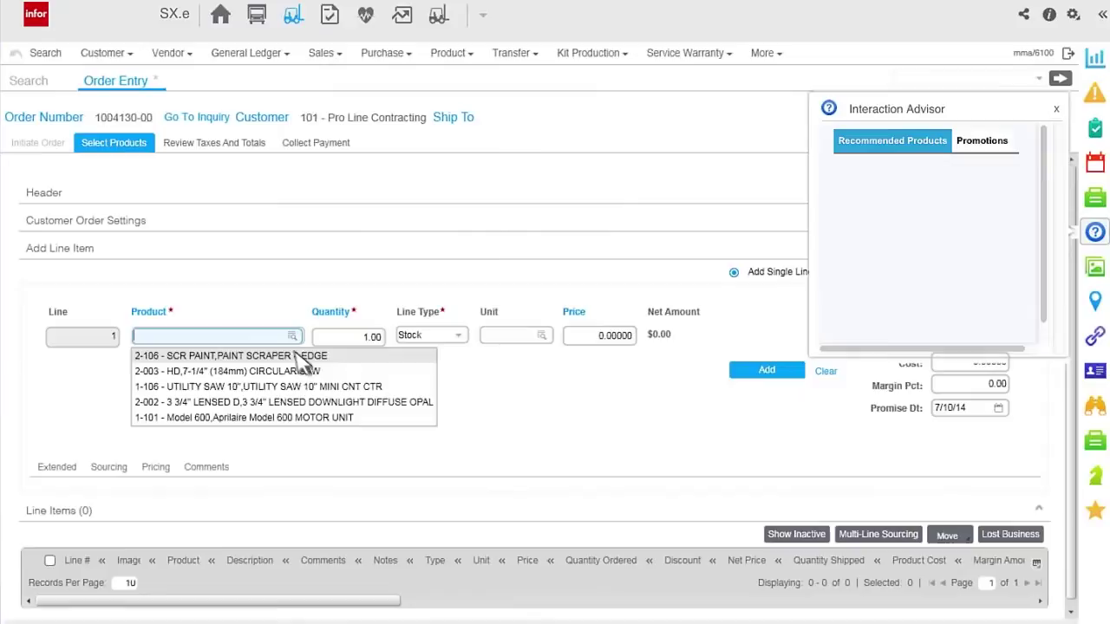
pyautogui.click(334, 398)
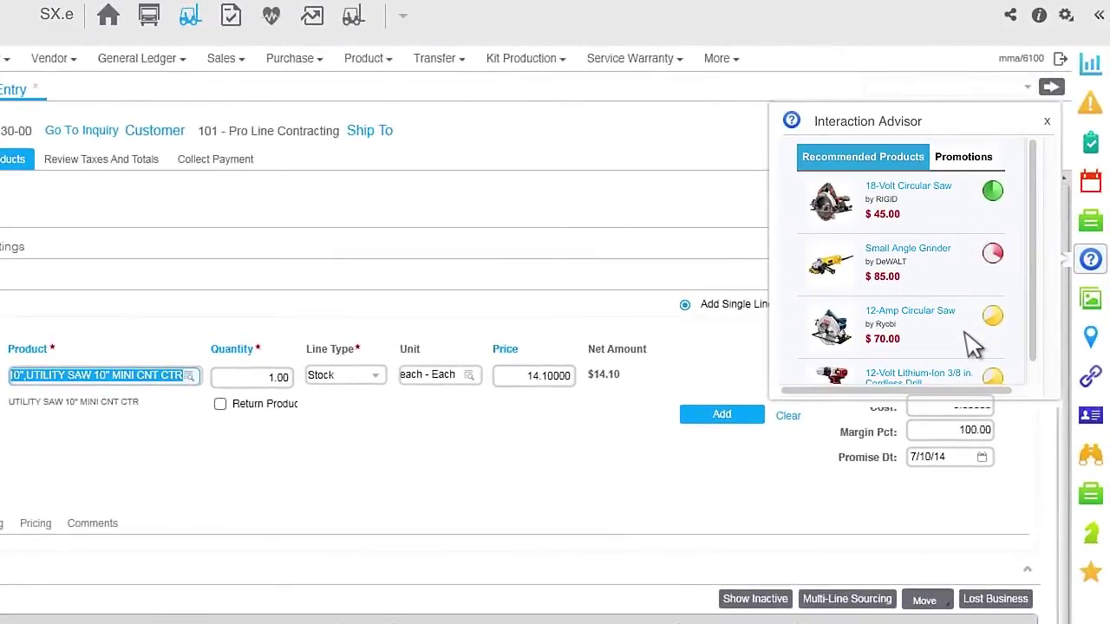
pyautogui.click(923, 188)
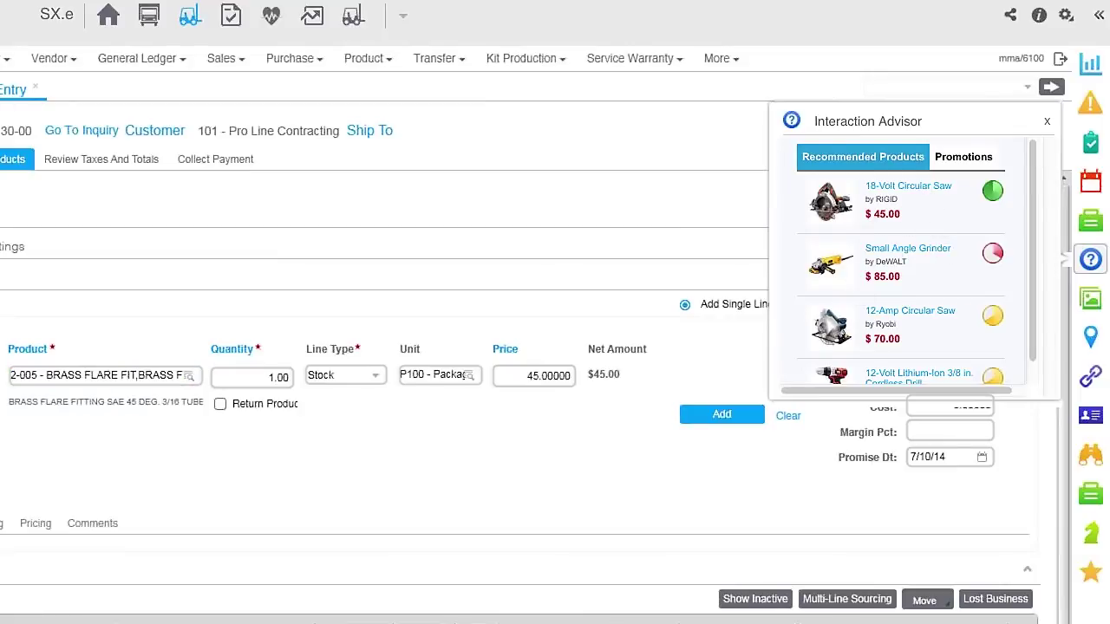
pyautogui.click(749, 425)
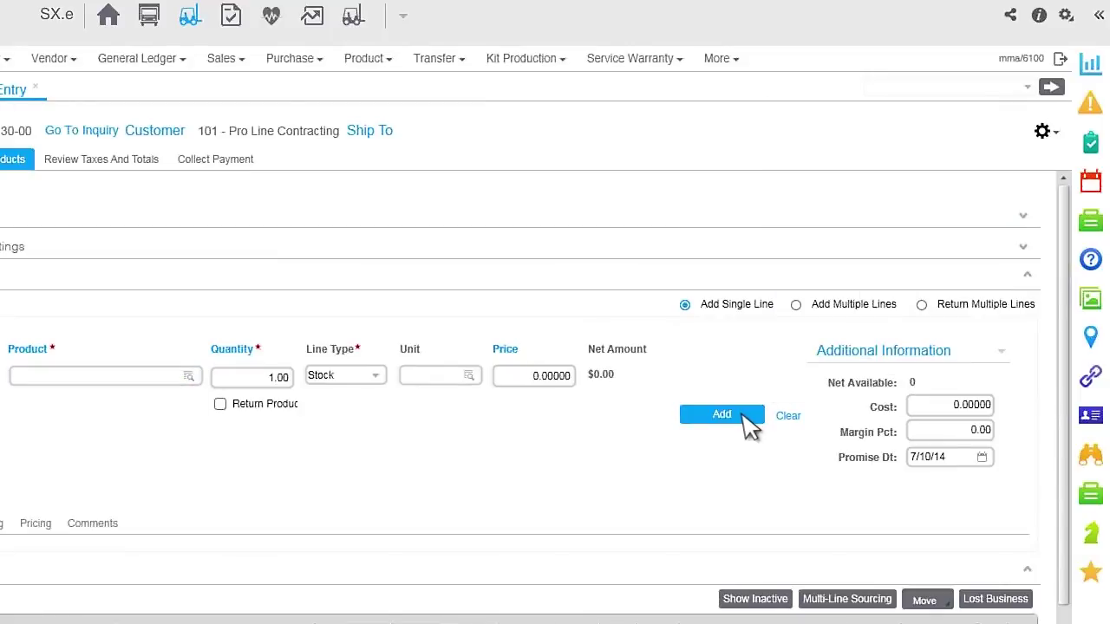